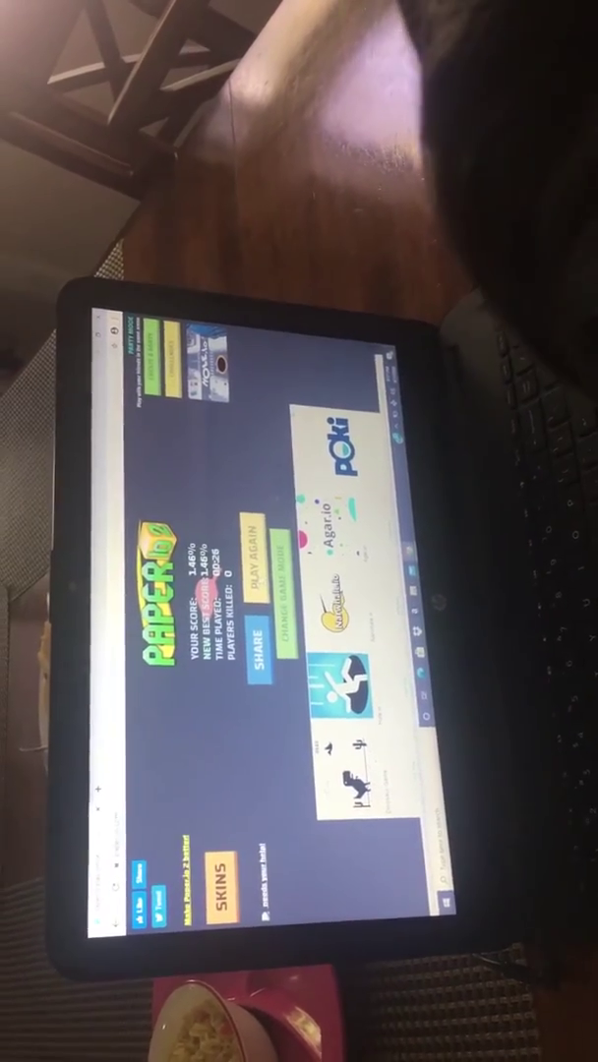
- Leave the 1.20% results screen with Play Again and start another round on the white map
{"action": "left_click", "coordinate": [248, 559]}
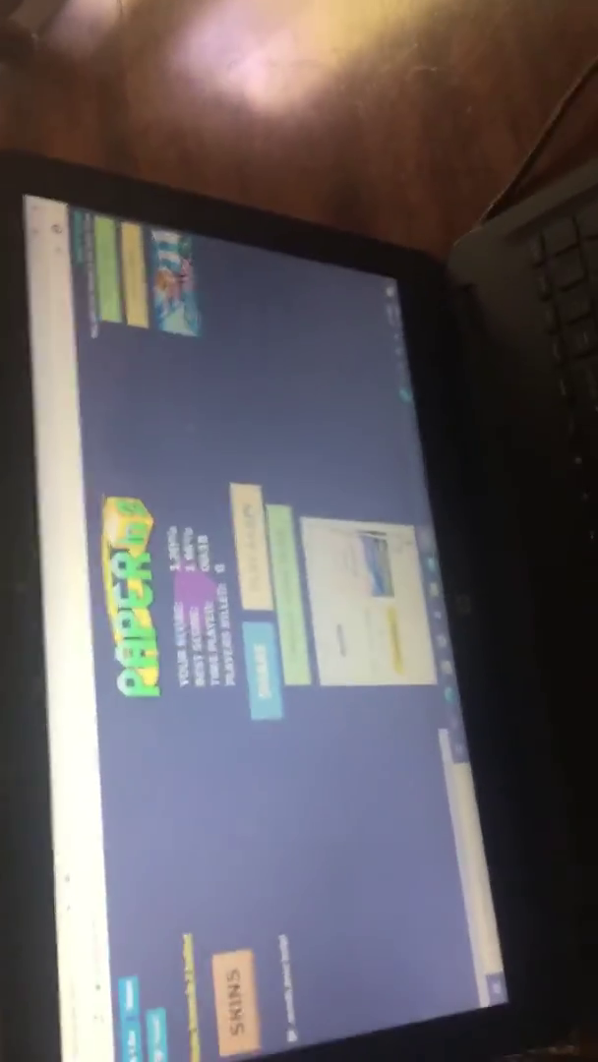
{"action": "left_click", "coordinate": [293, 531]}
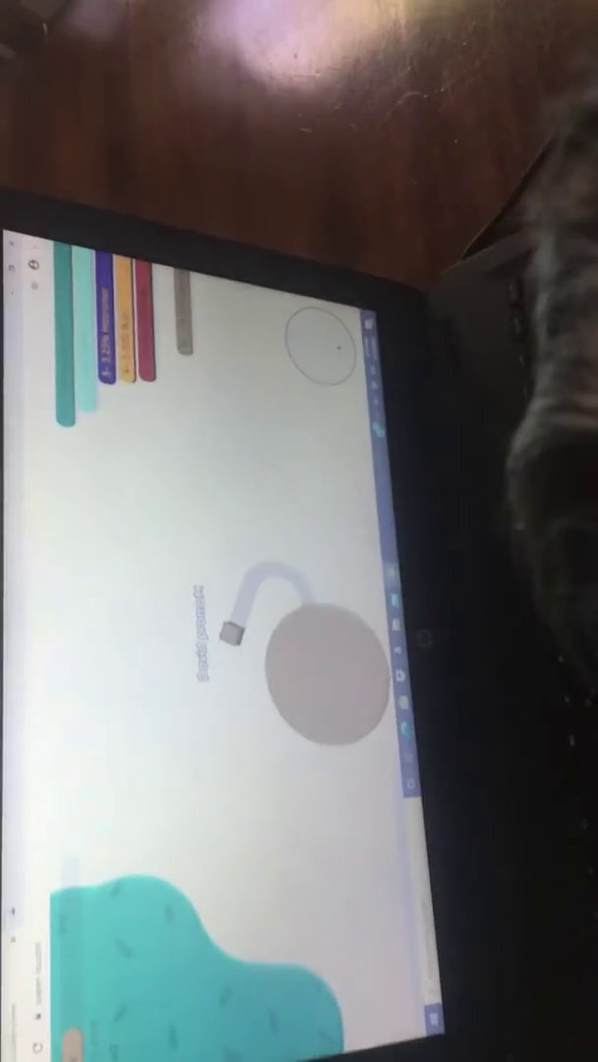